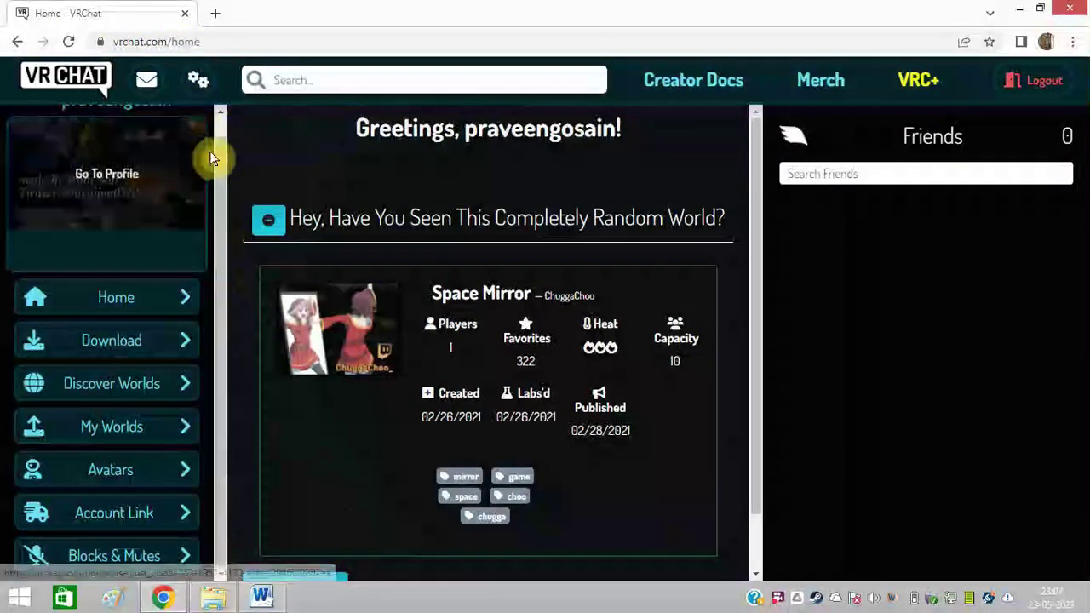
Step: Reset the current VRChat avatar to the default avatar from the account's avatar page
left_click(124, 474)
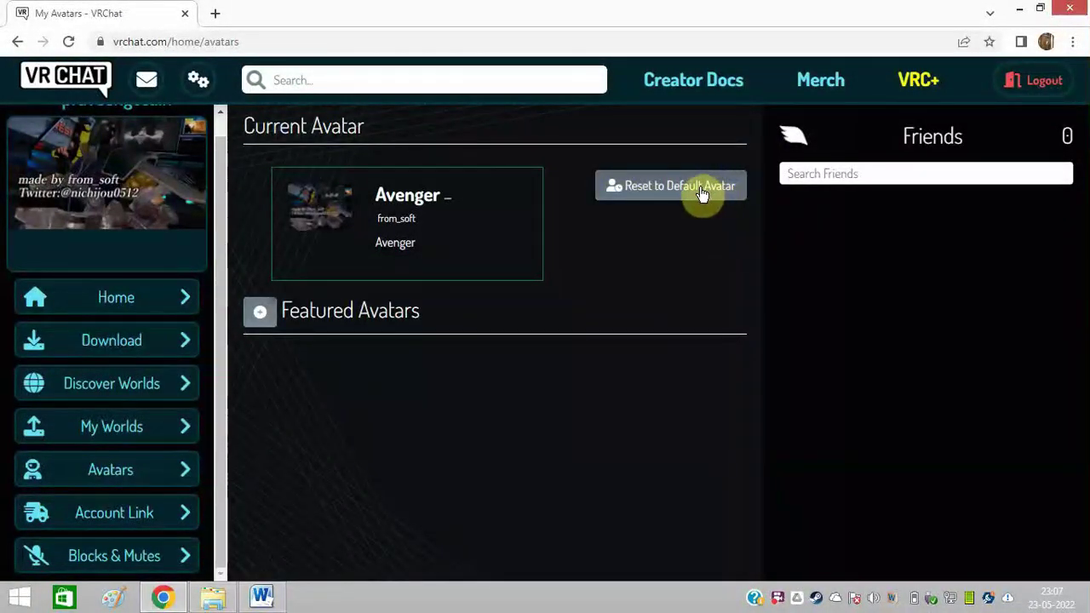
left_click(702, 194)
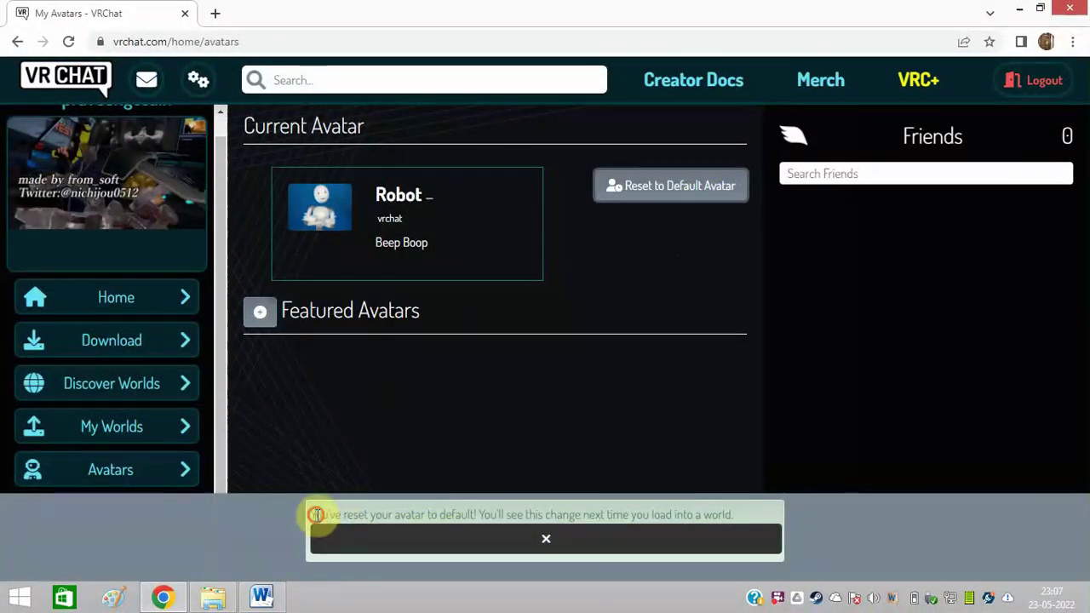
left_click_drag(314, 515, 578, 514)
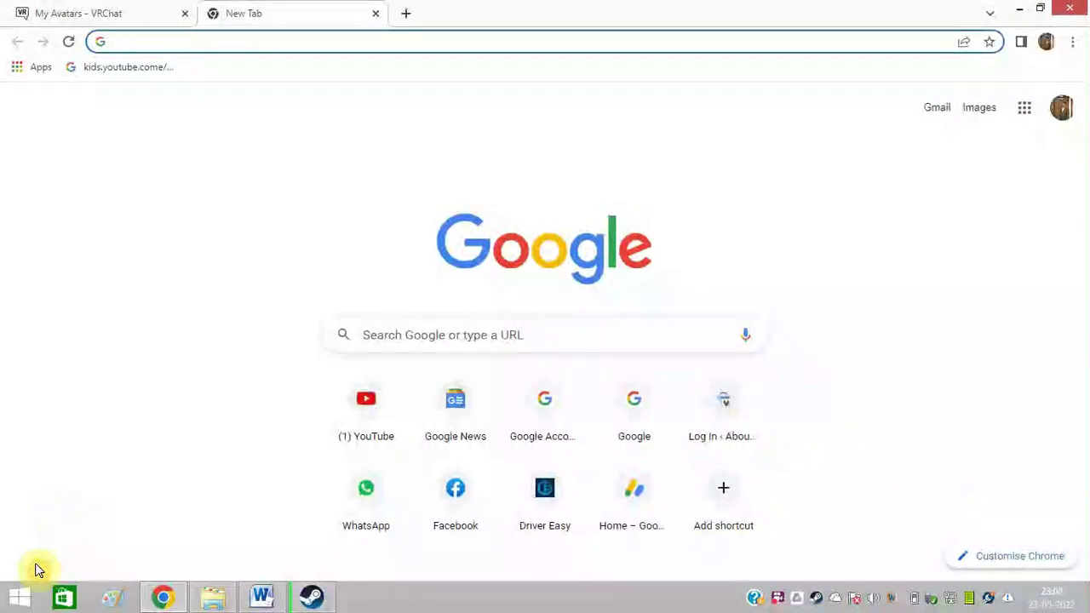
Step: Search the computer for Steam, open it and maximize its window
left_click(13, 597)
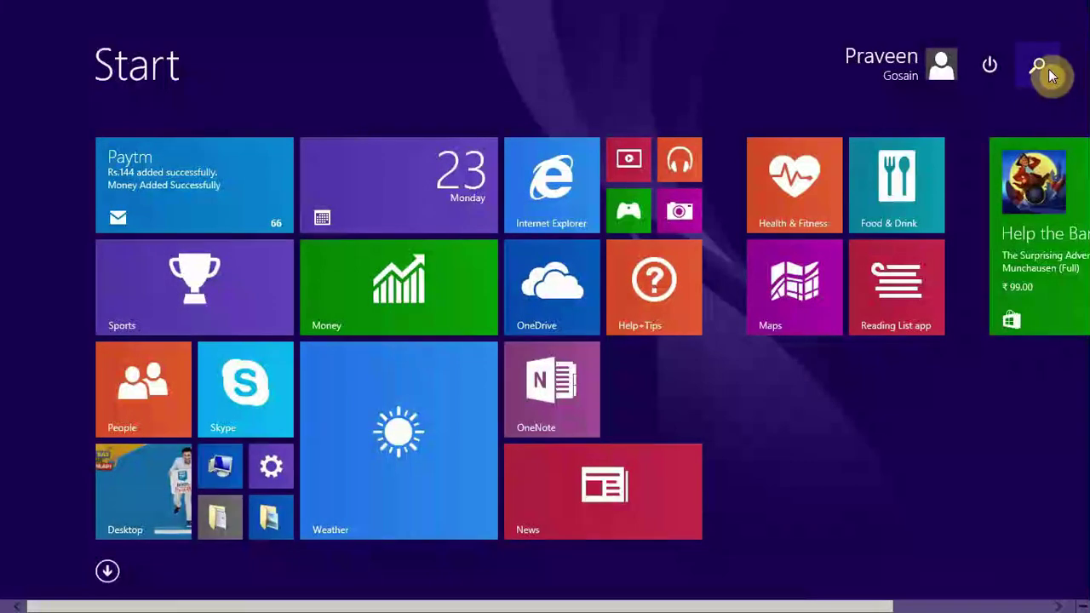
left_click(1048, 74)
type("steam")
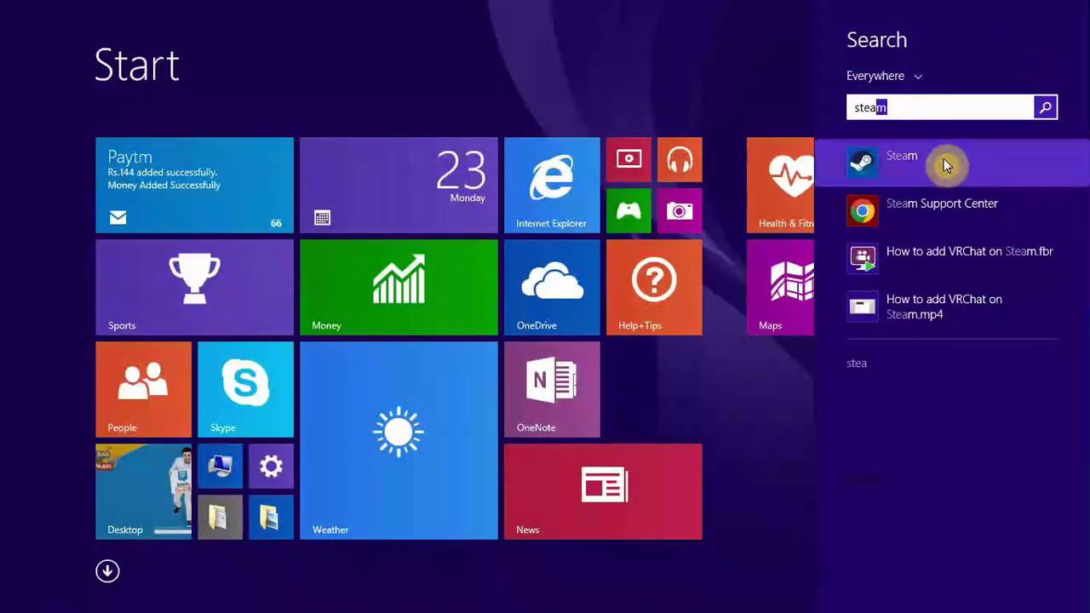
left_click(944, 162)
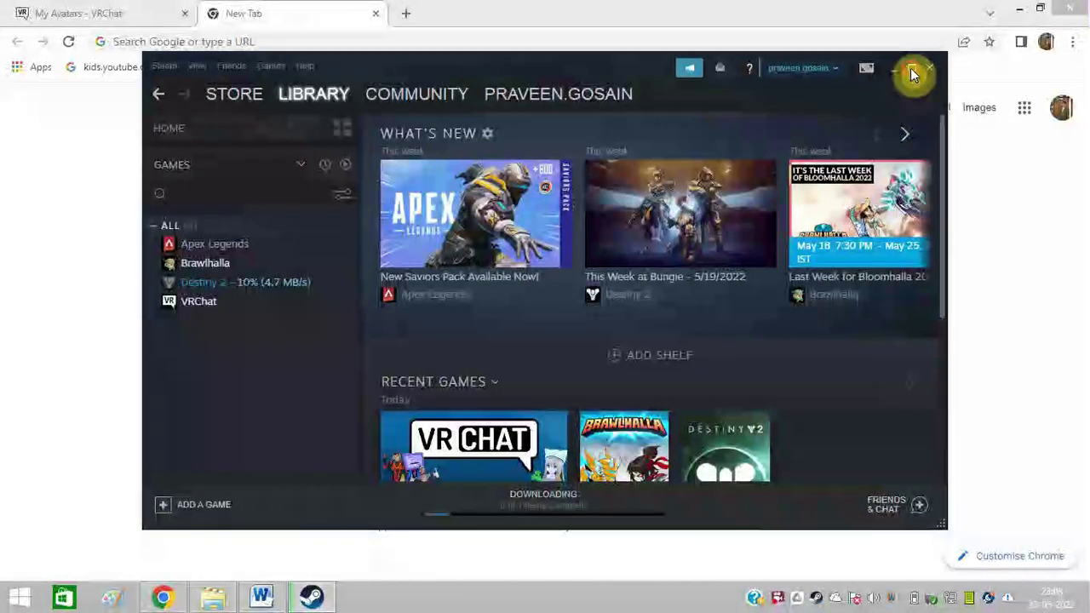
left_click(911, 68)
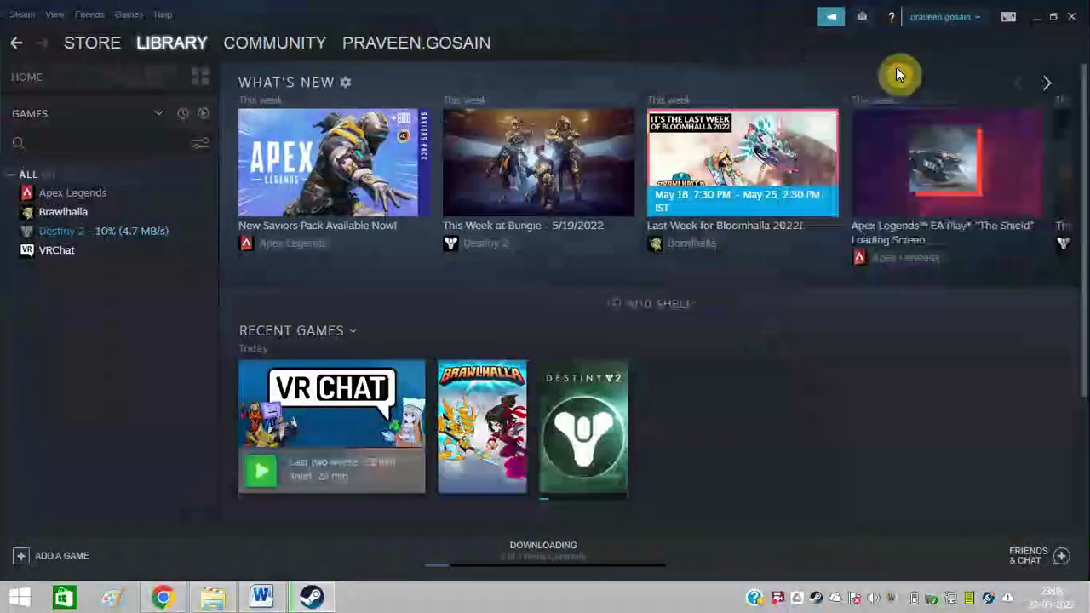
Step: Open VRChat's properties in the Steam library and verify the integrity of its local game files
mouse_move(152, 38)
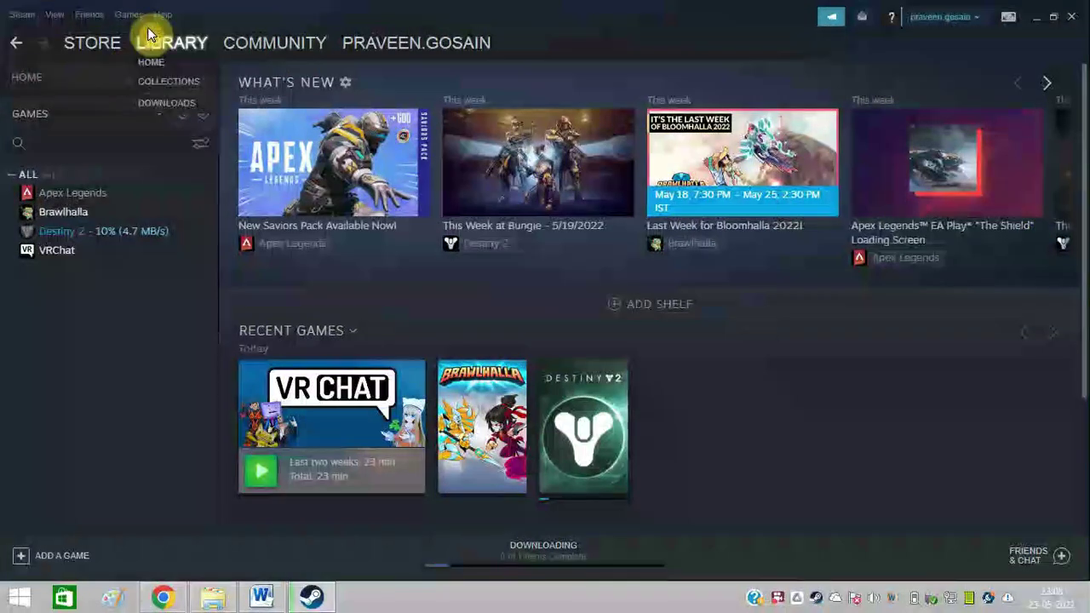
right_click(47, 255)
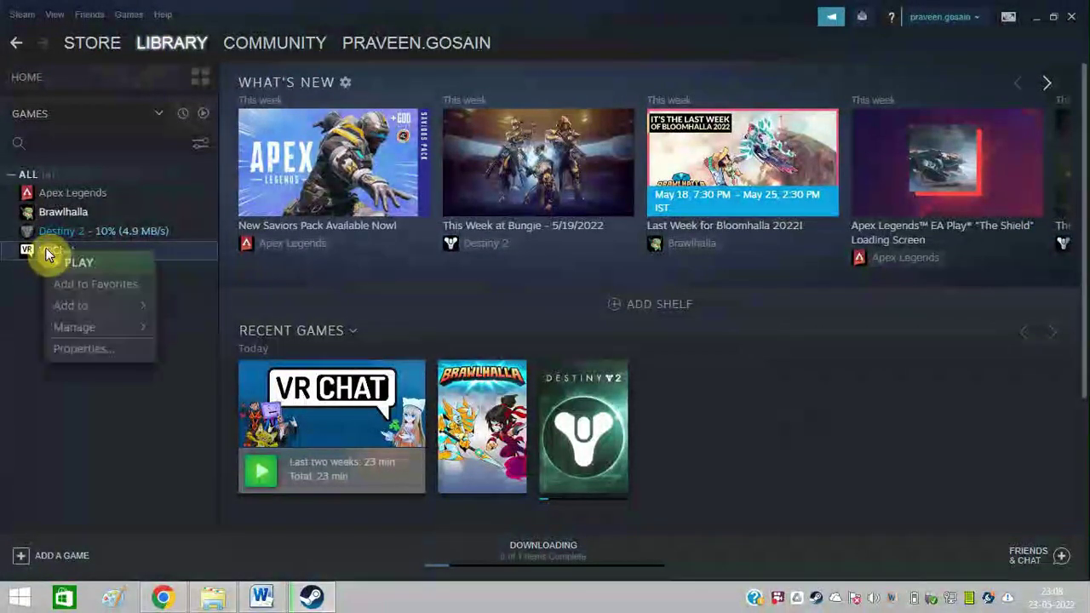
left_click(96, 352)
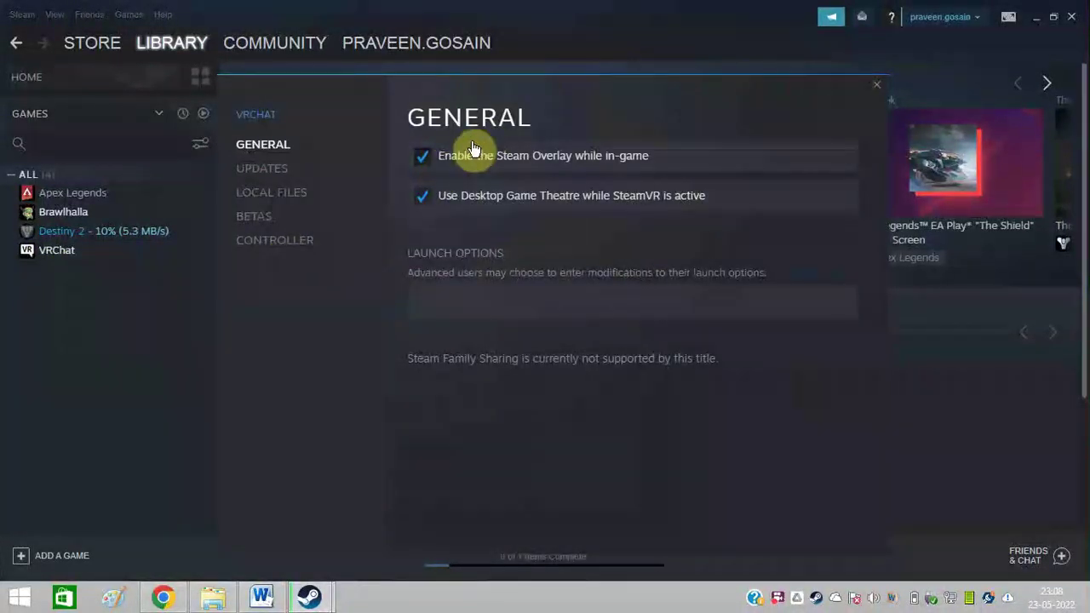
left_click(285, 198)
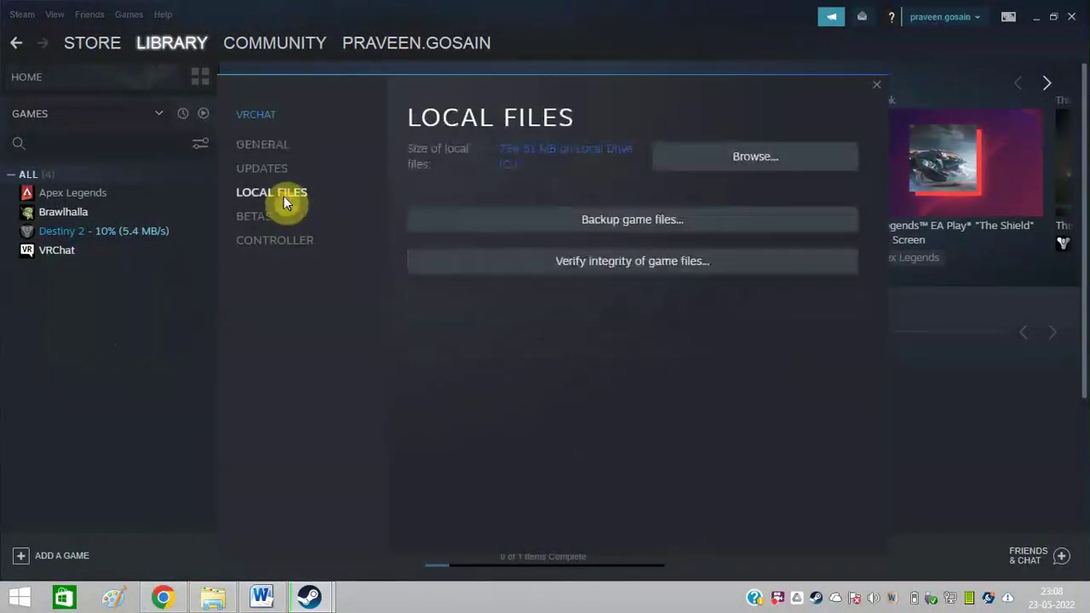
left_click(597, 265)
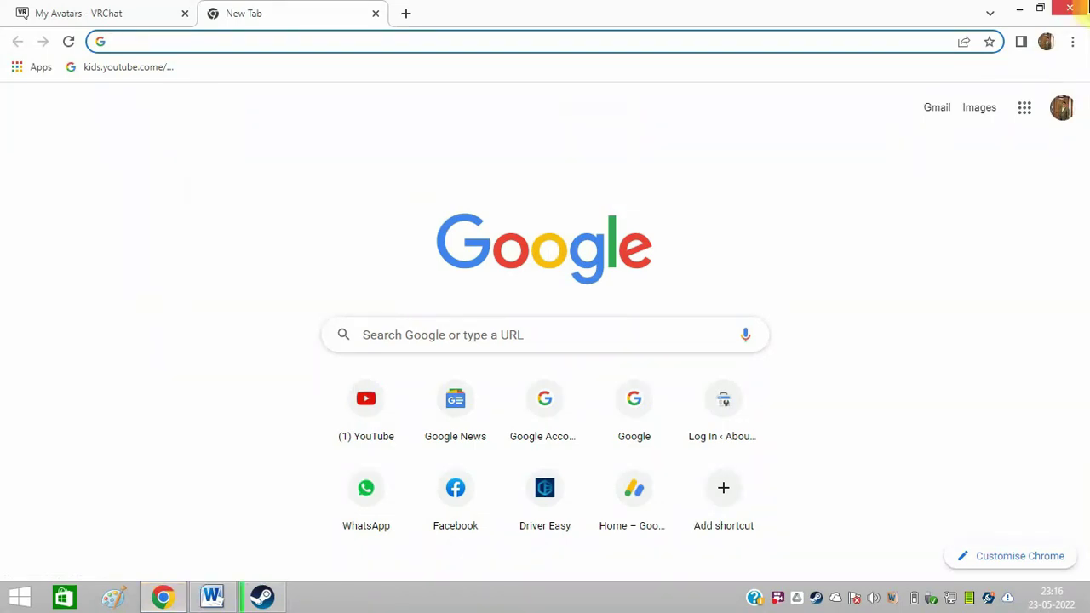
Step: Search the computer for "fire" and open the Allow an app through Windows Firewall settings
key("super")
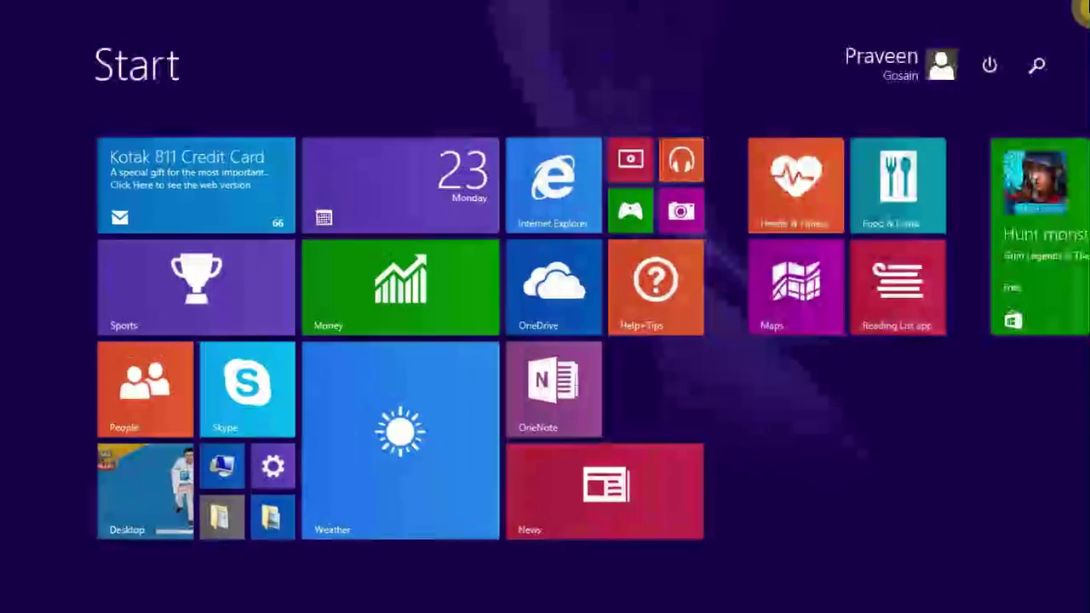
type("wo")
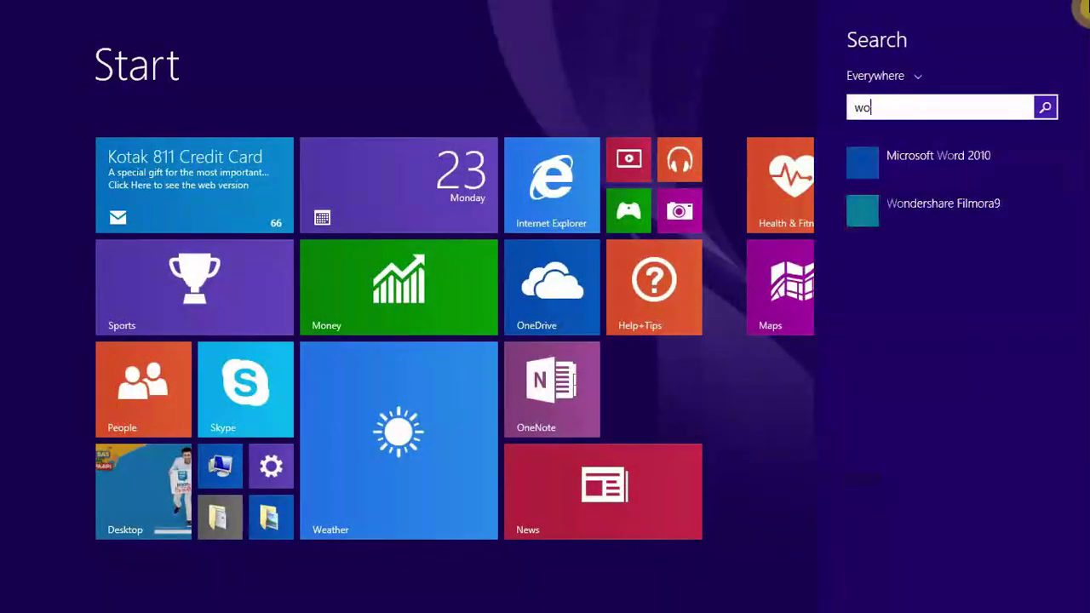
key("BackSpace")
key("BackSpace")
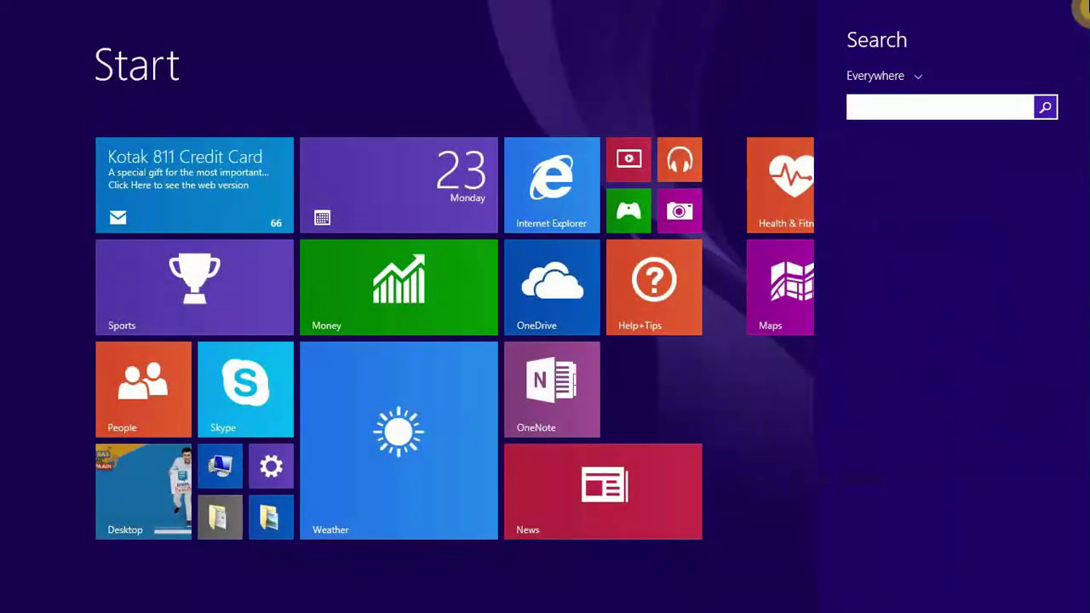
type("fire")
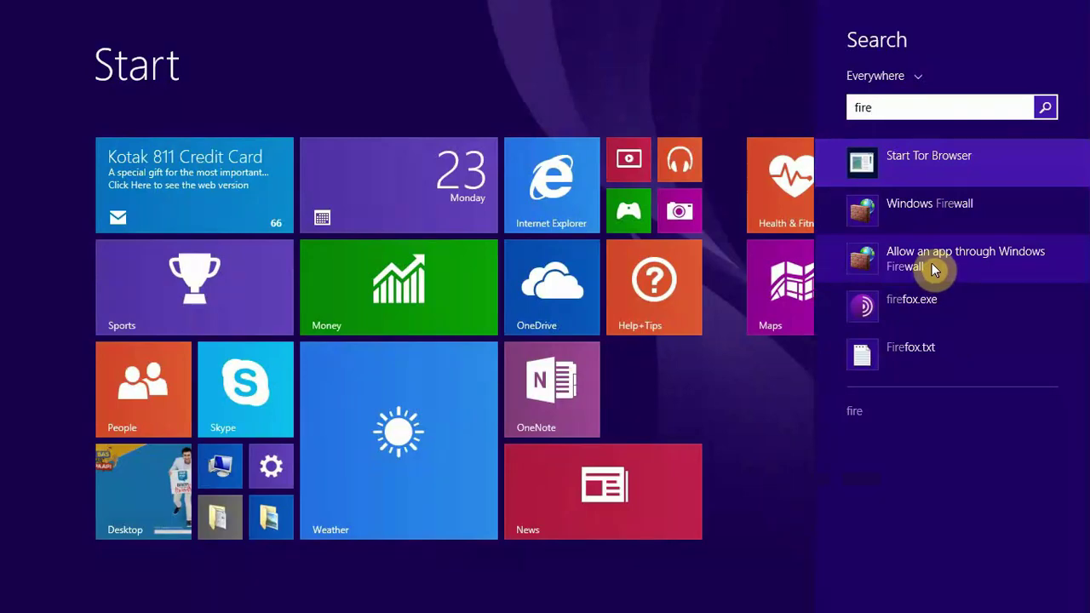
left_click(935, 270)
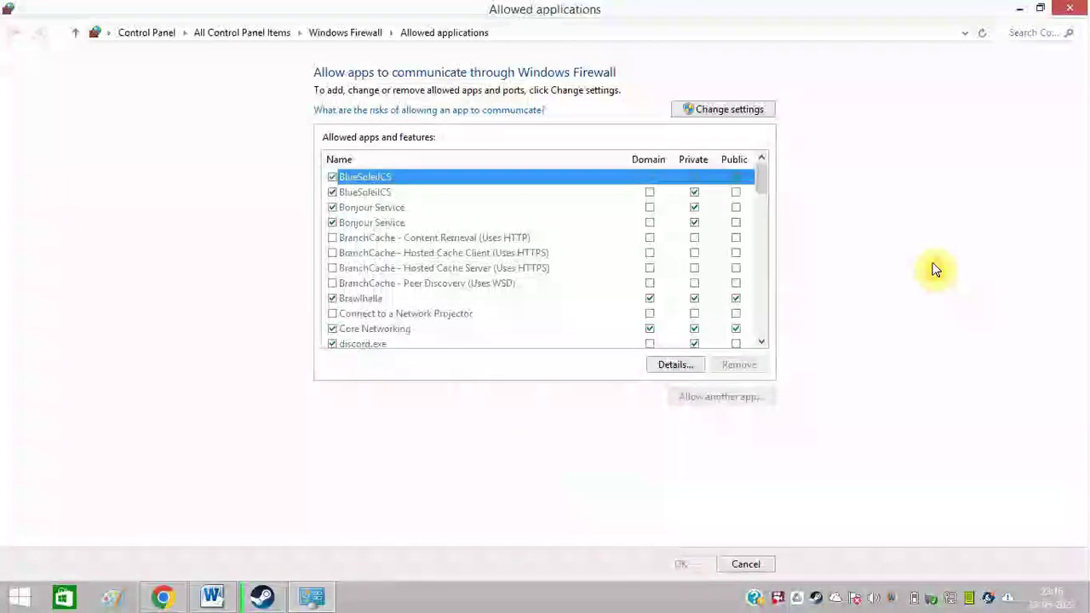
Step: Unlock the allowed apps list and try to add VRChat from the Desktop as another allowed app
left_click(725, 111)
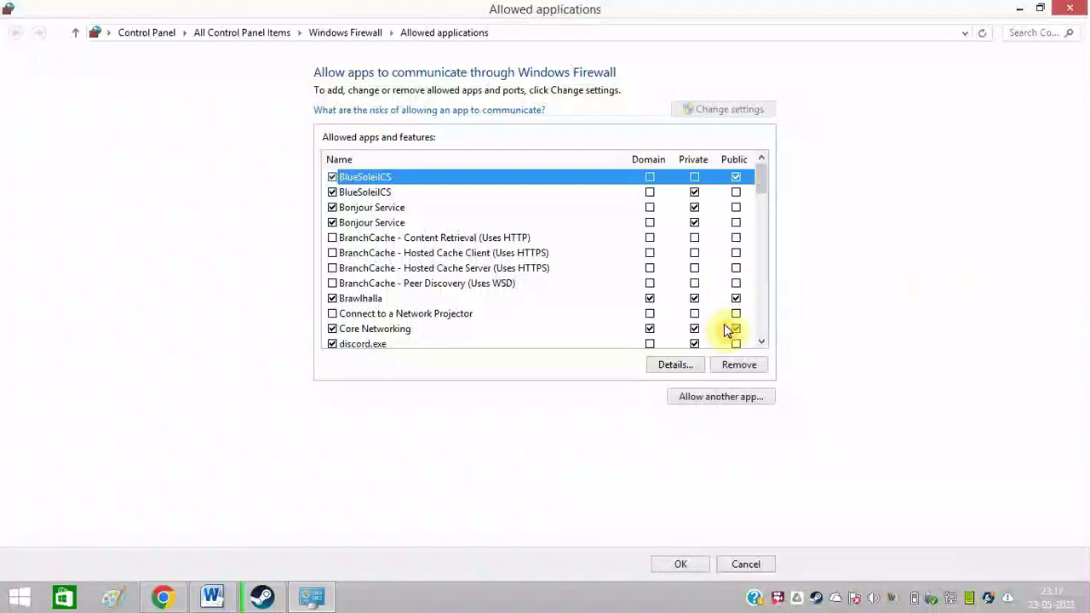
left_click(722, 399)
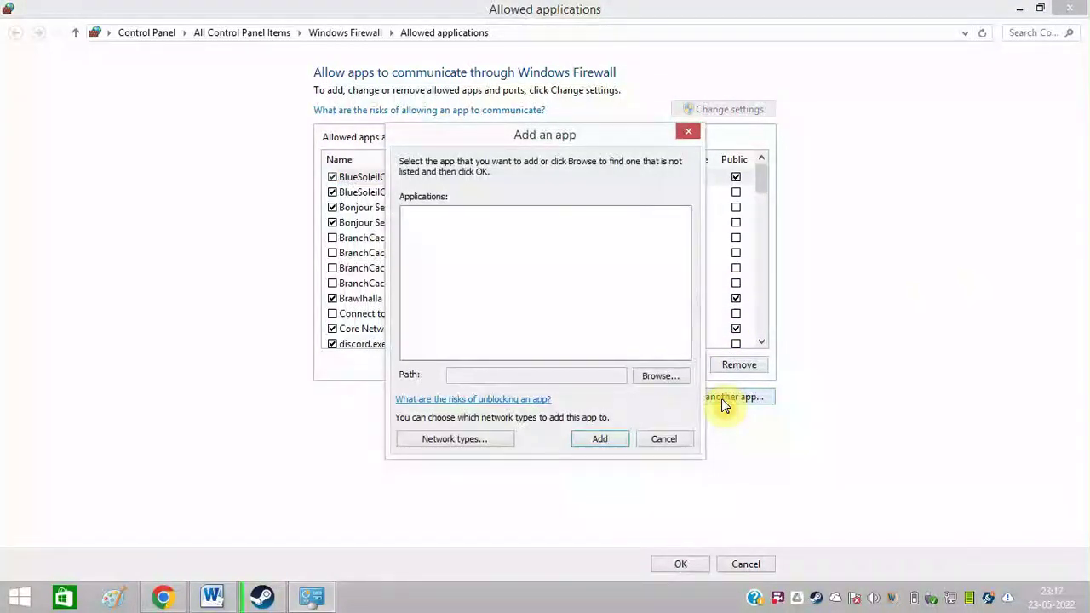
left_click(660, 377)
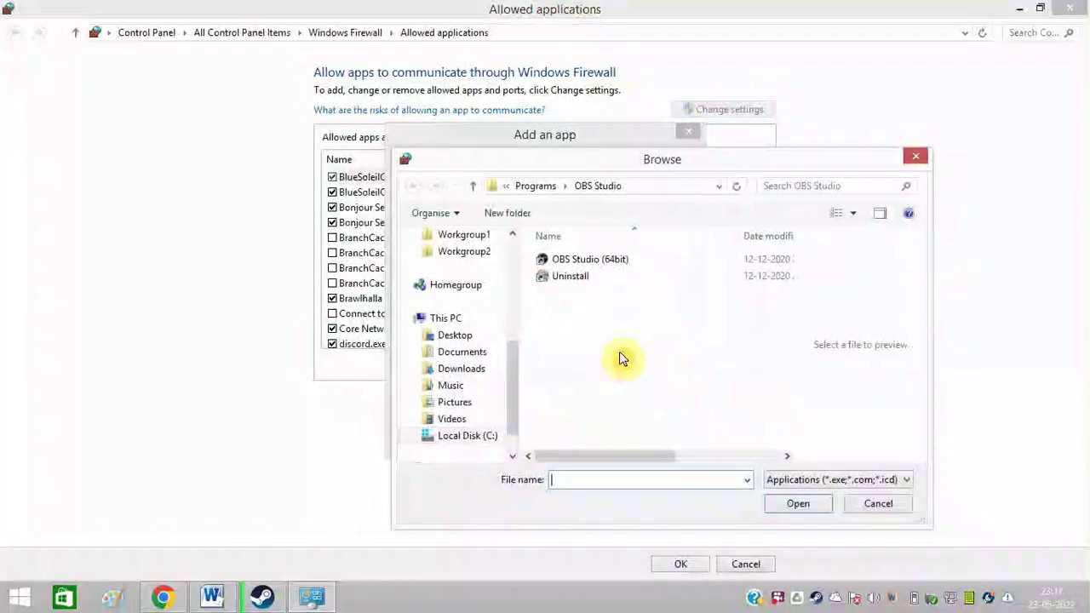
left_click(471, 337)
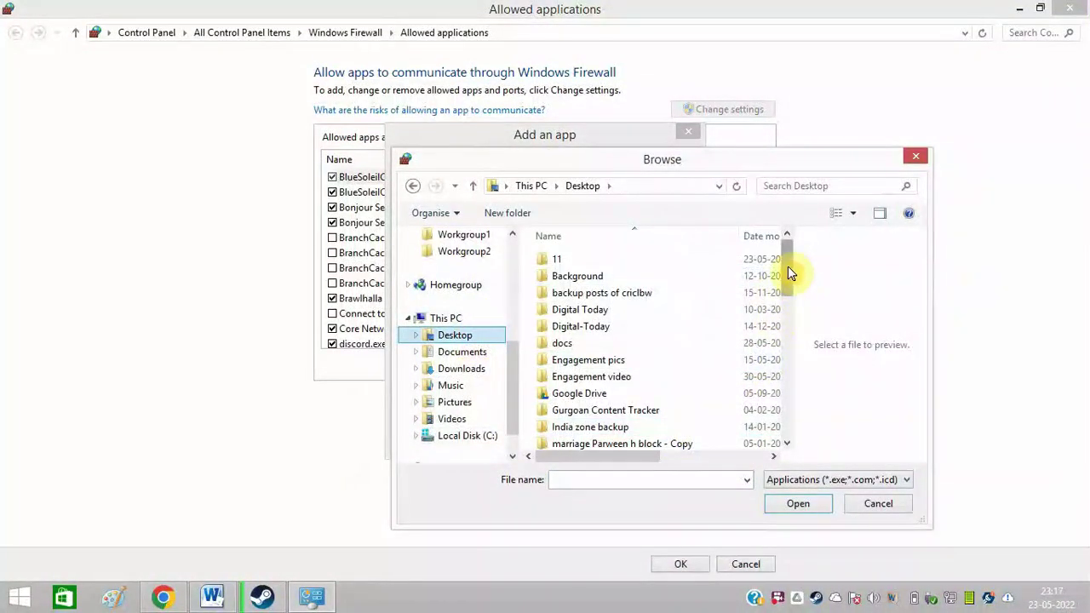
left_click_drag(789, 268, 801, 409)
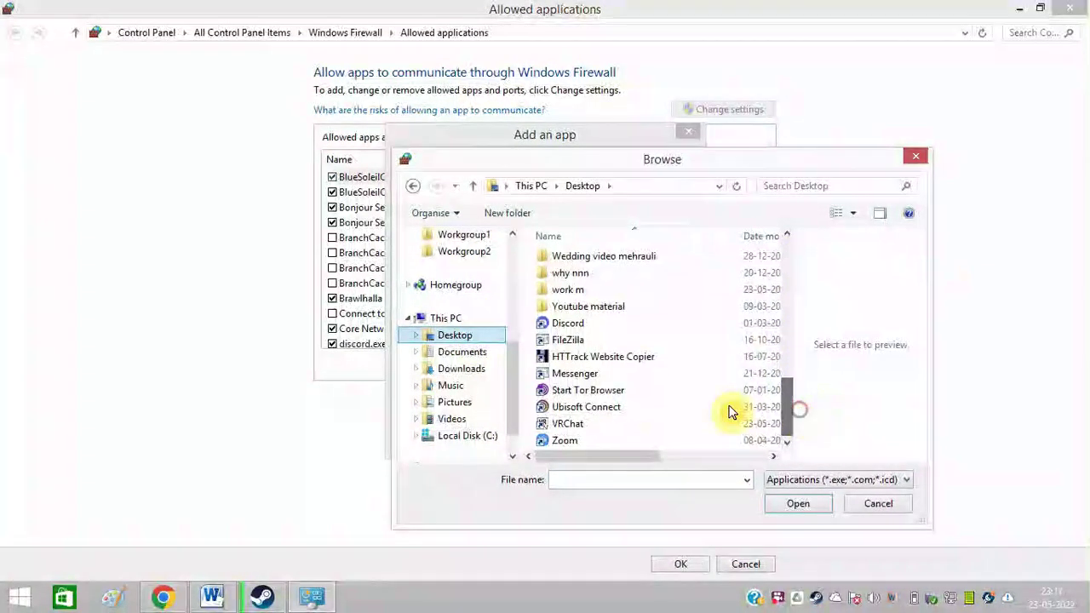
left_click(626, 420)
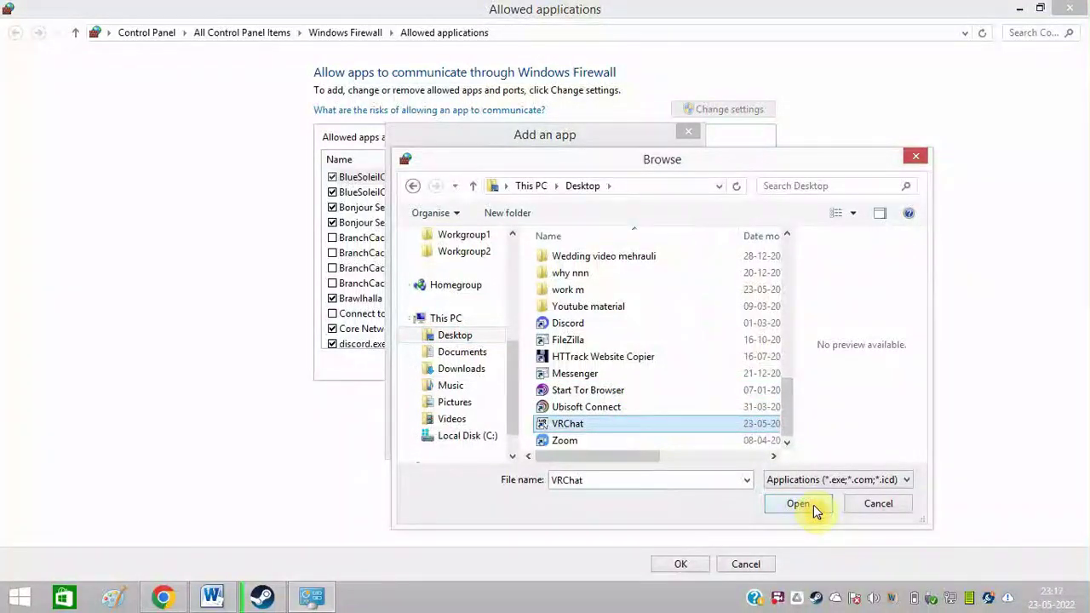
left_click(876, 504)
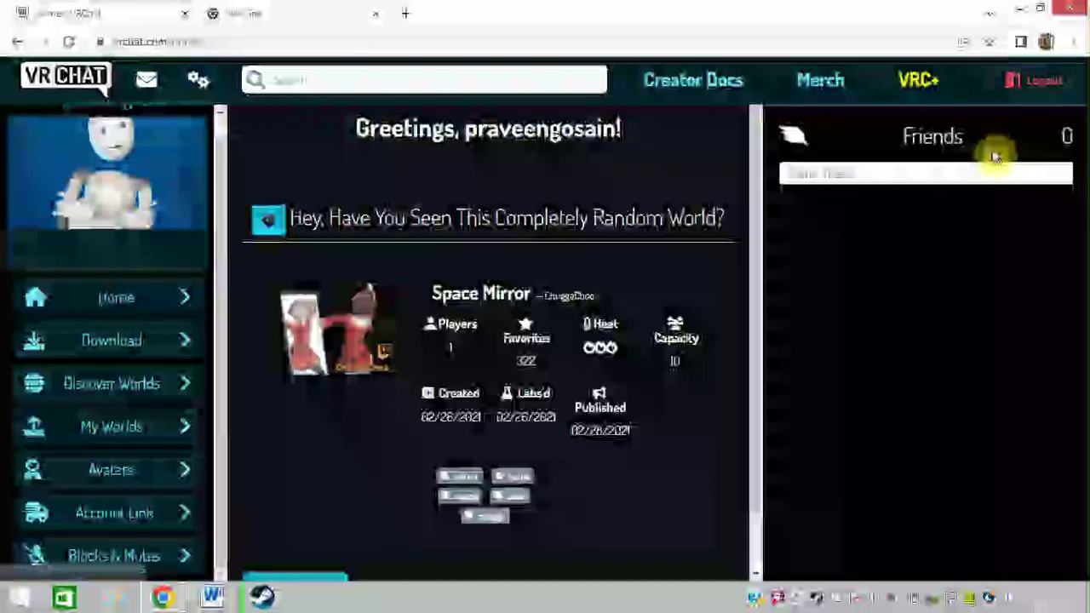
Step: Log out of the VRChat website, open the new account form at the desired username field, and return to the blank browser tab
left_click(1031, 81)
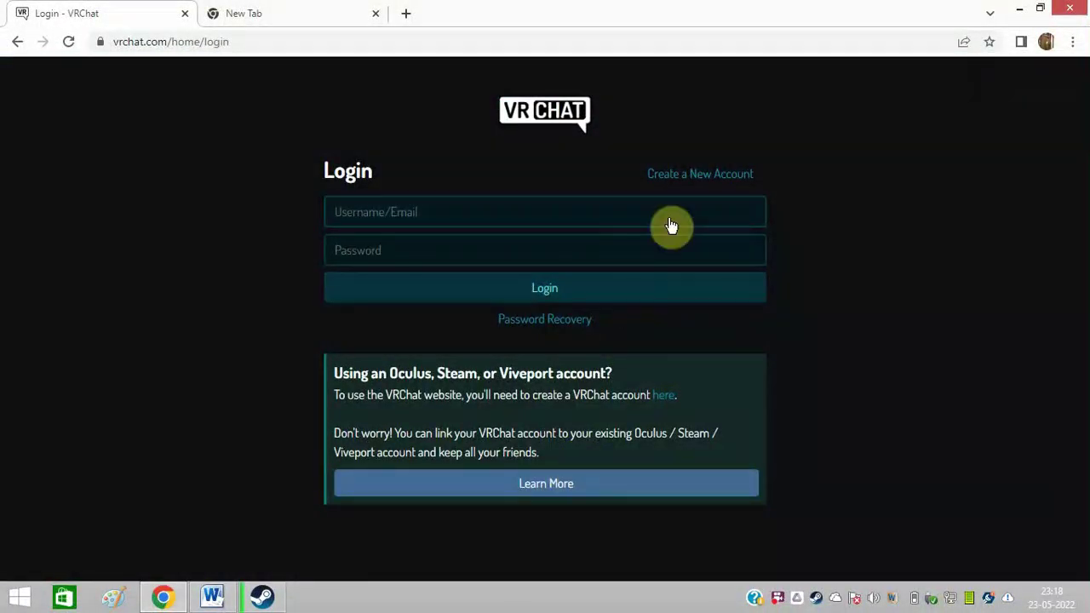
left_click(682, 179)
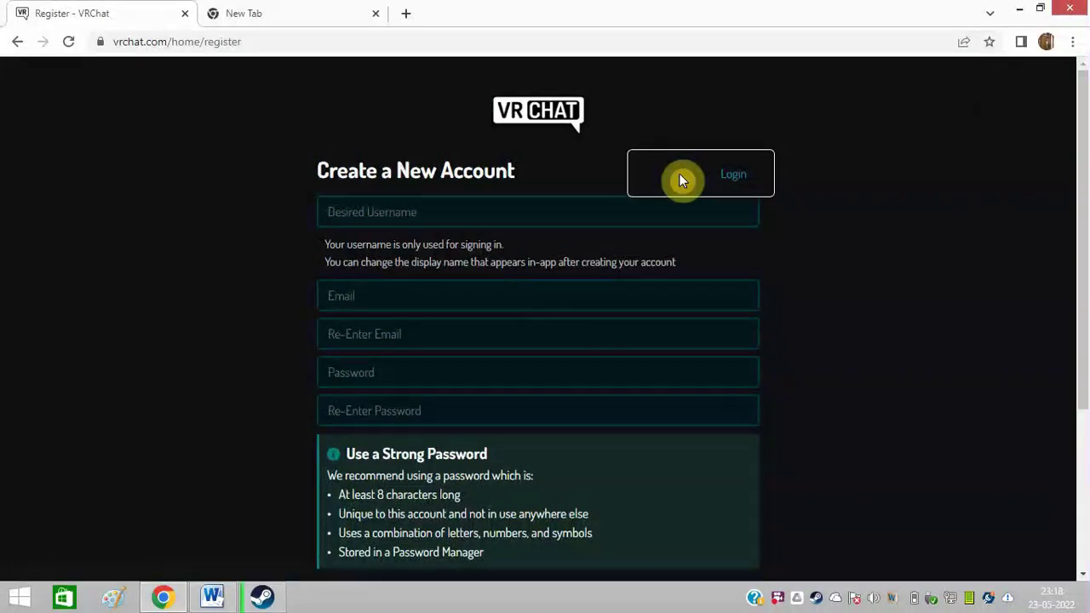
left_click(643, 205)
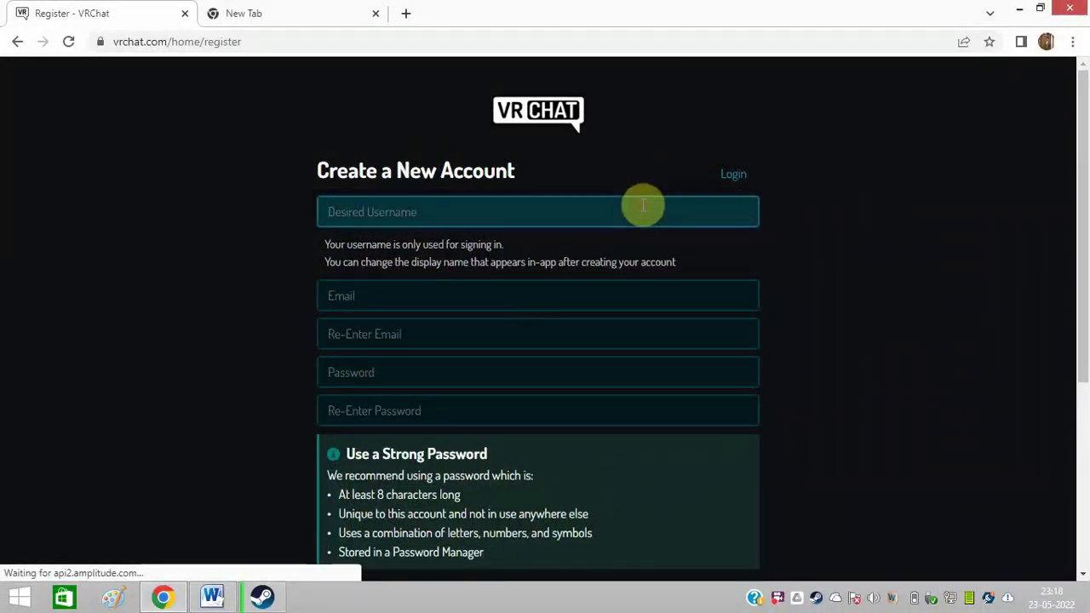
left_click(643, 205)
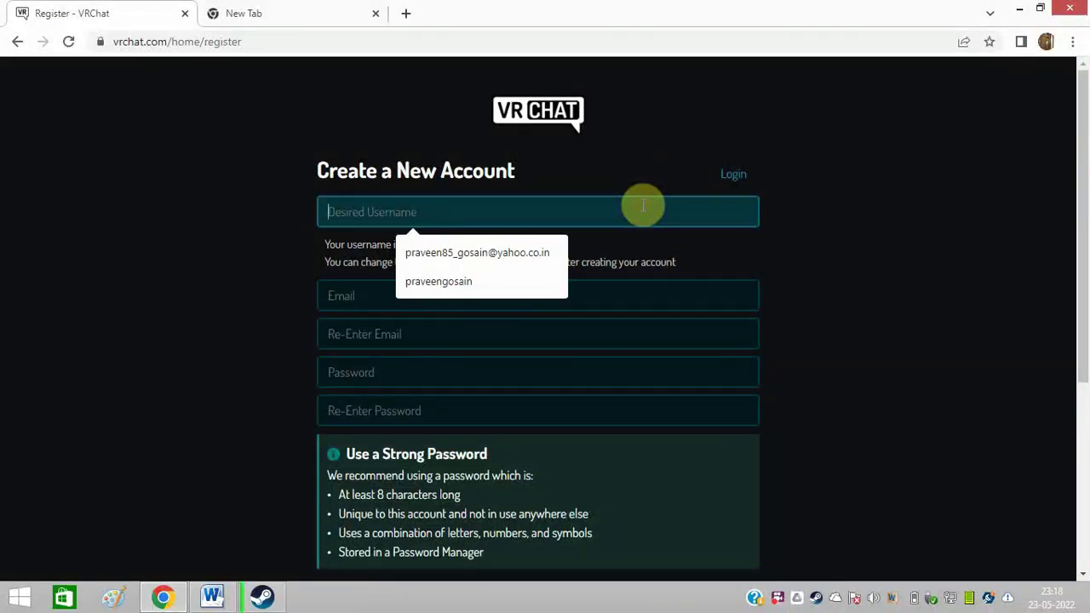
left_click(244, 10)
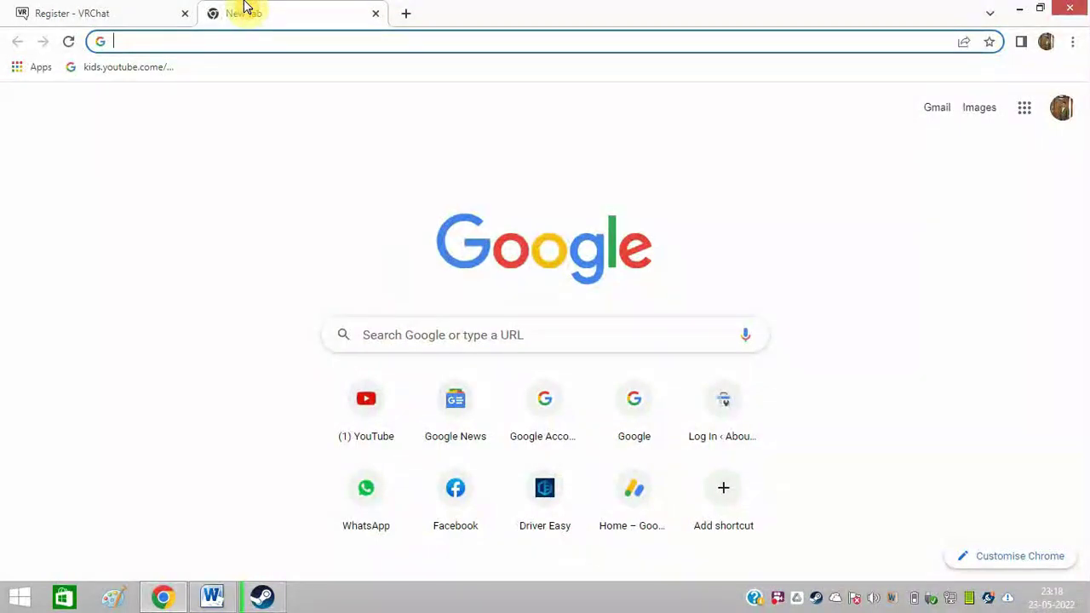